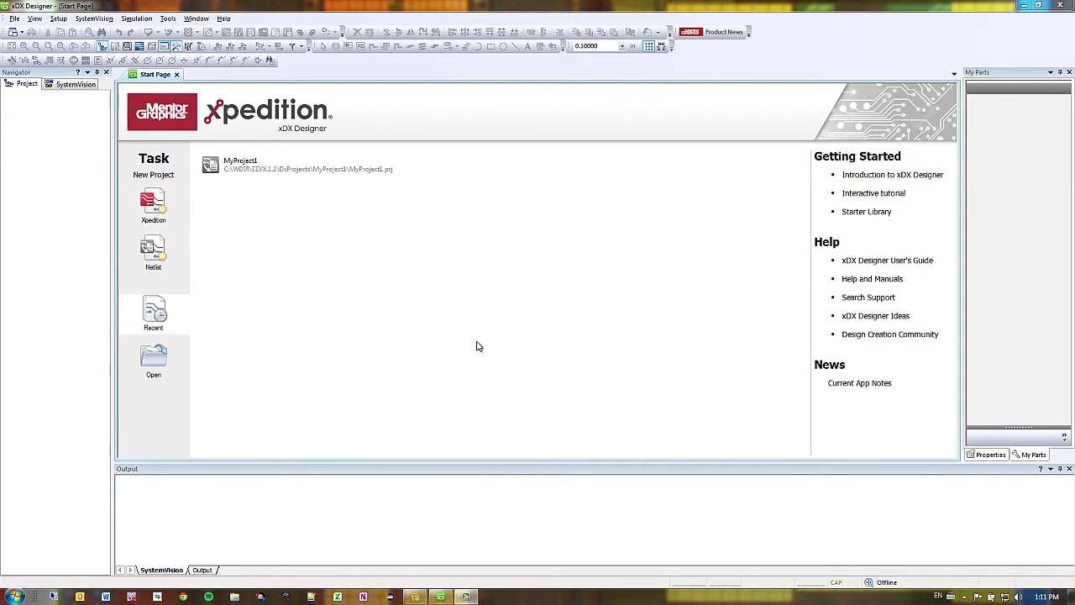
Open the recent project MyProject1 from the Start Page
left_click(249, 168)
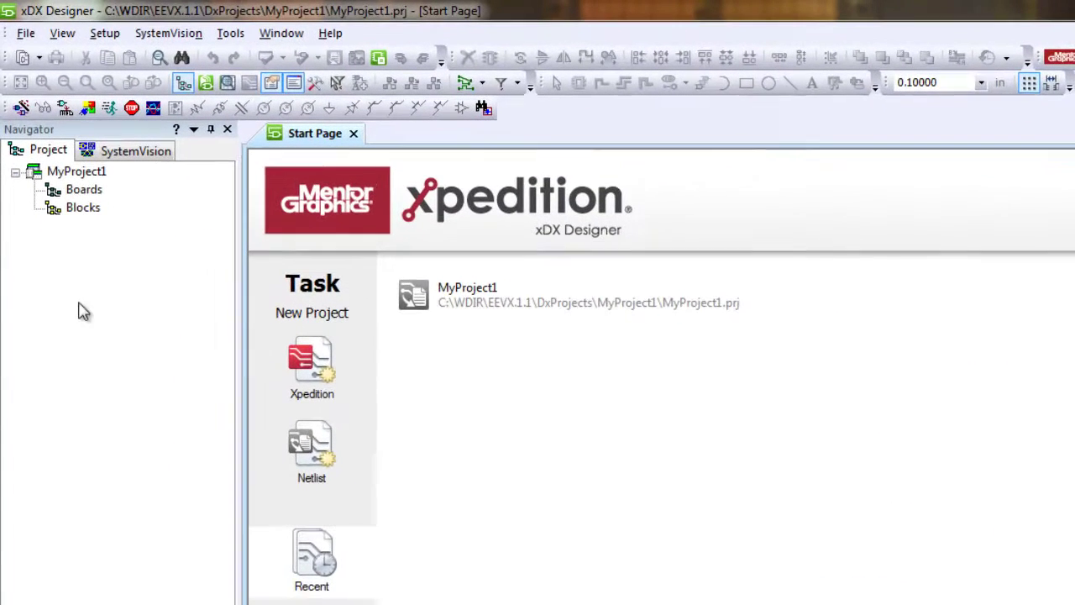
Create Board1 with a blank Schematic1 using the New menu's Board option
left_click(26, 34)
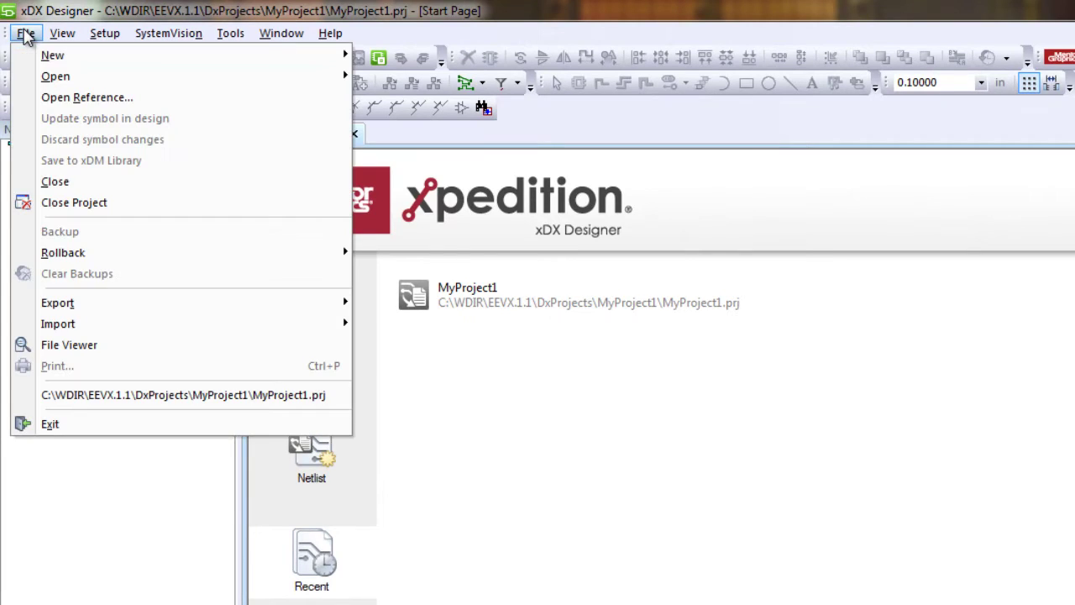
mouse_move(36, 58)
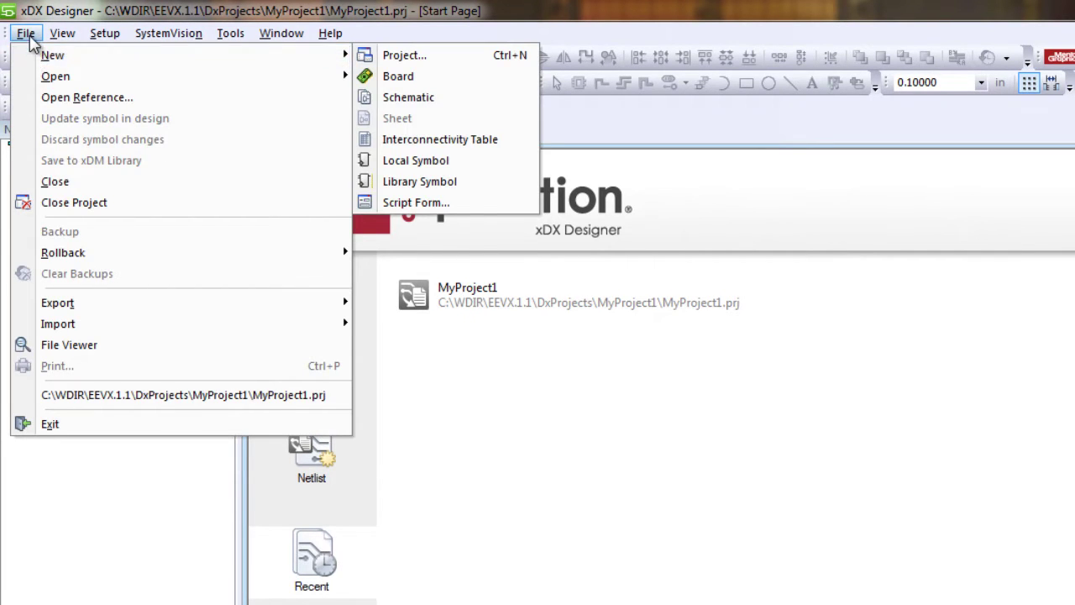
key("Escape")
key("Escape")
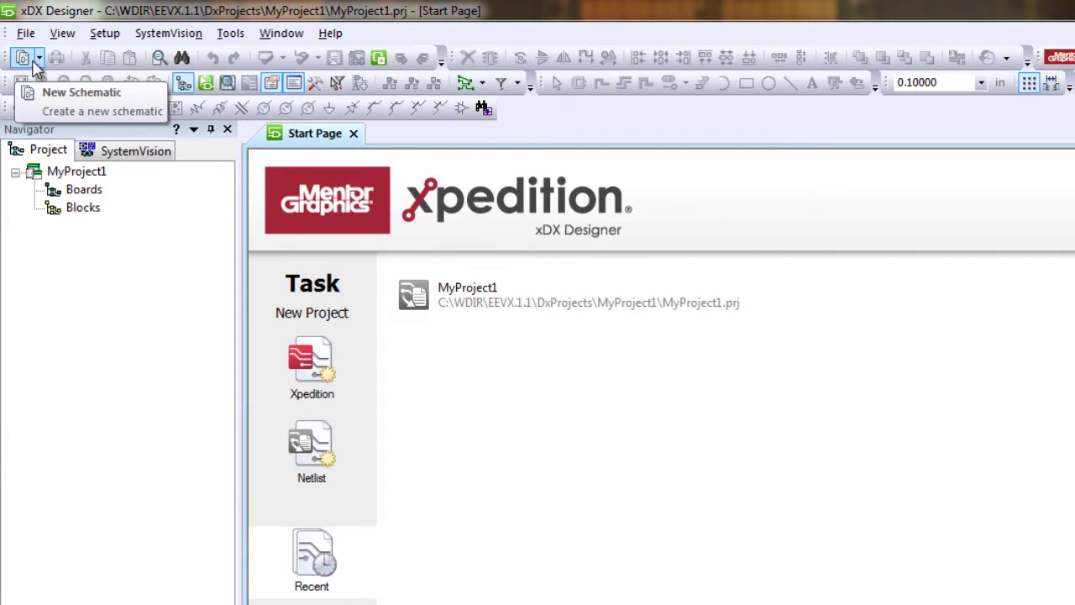
left_click(39, 63)
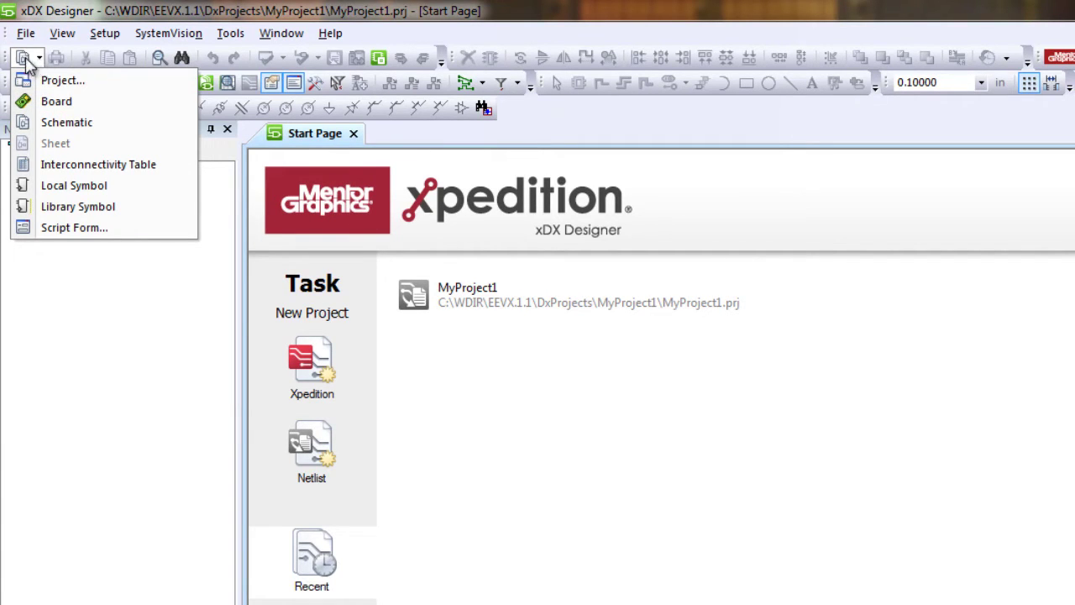
left_click(56, 102)
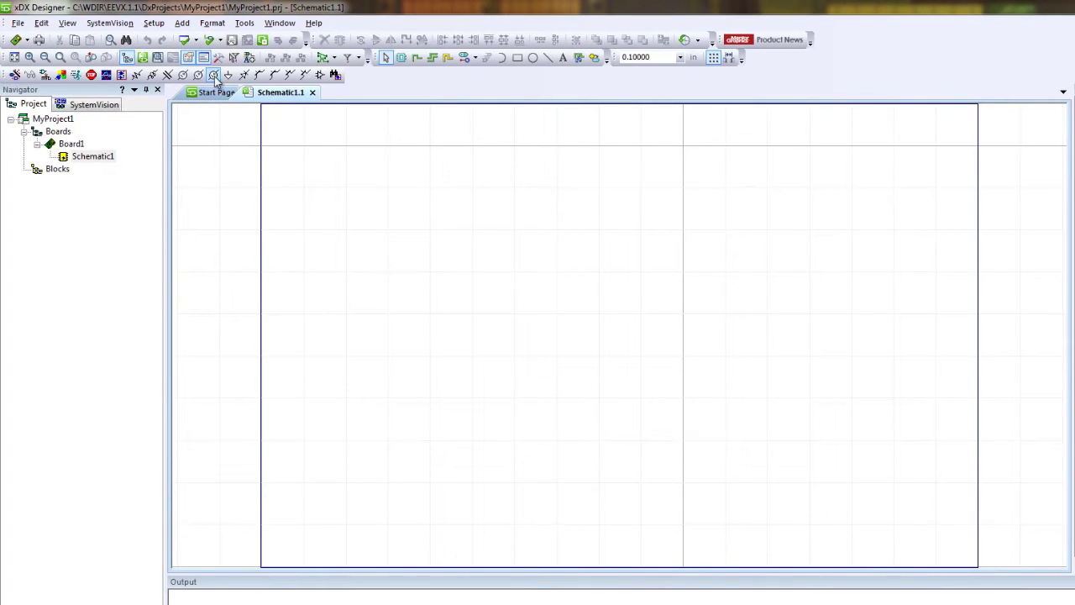
Place a DC voltage source near the sheet centre with a ground attached to its bottom pin
left_click(188, 75)
left_click(532, 347)
left_click(510, 334)
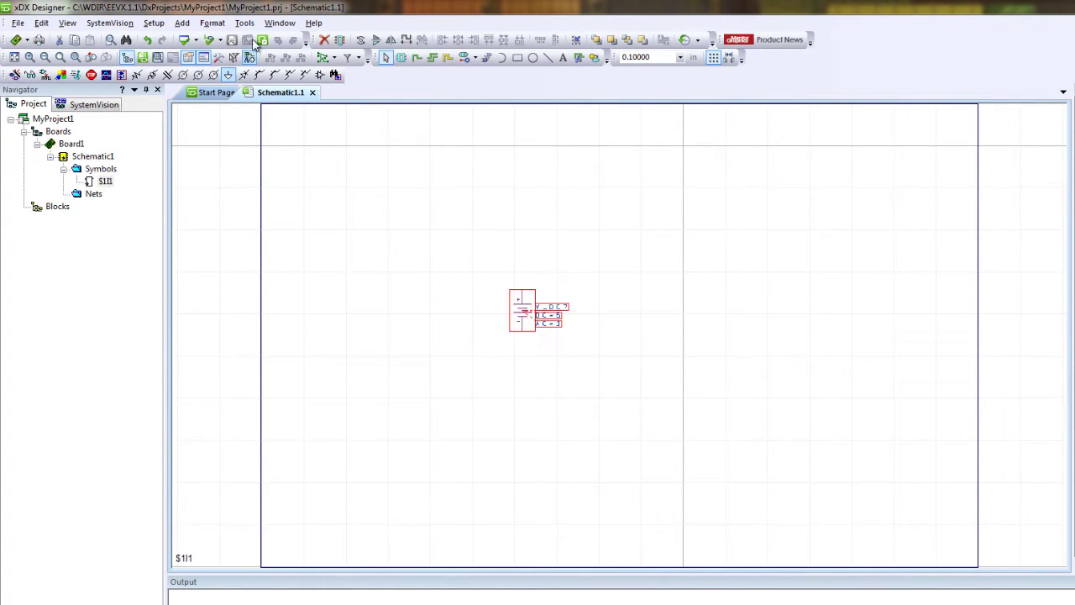
left_click(227, 75)
left_click(536, 373)
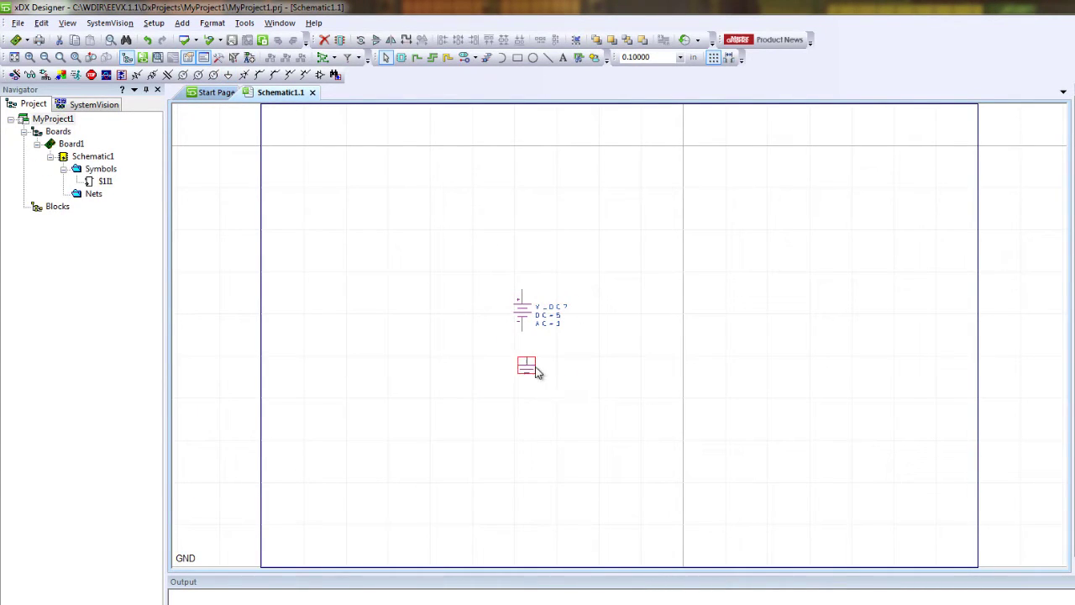
left_click_drag(521, 353, 482, 378)
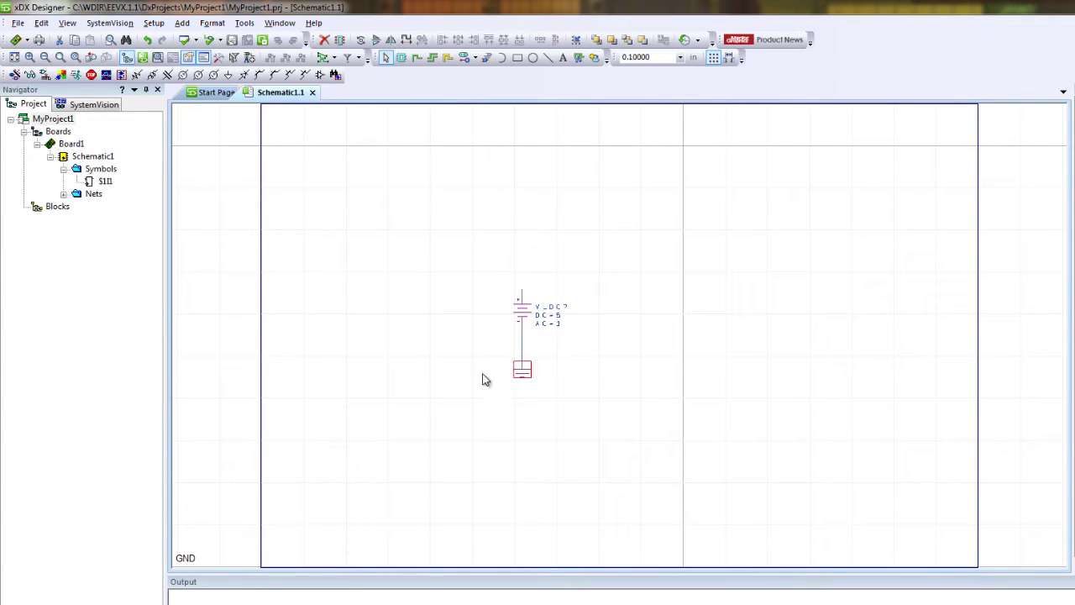
Add a 1k resistor wired to the source and draw a wire right from its right pin
left_click(152, 75)
left_click(552, 286)
left_click(541, 260)
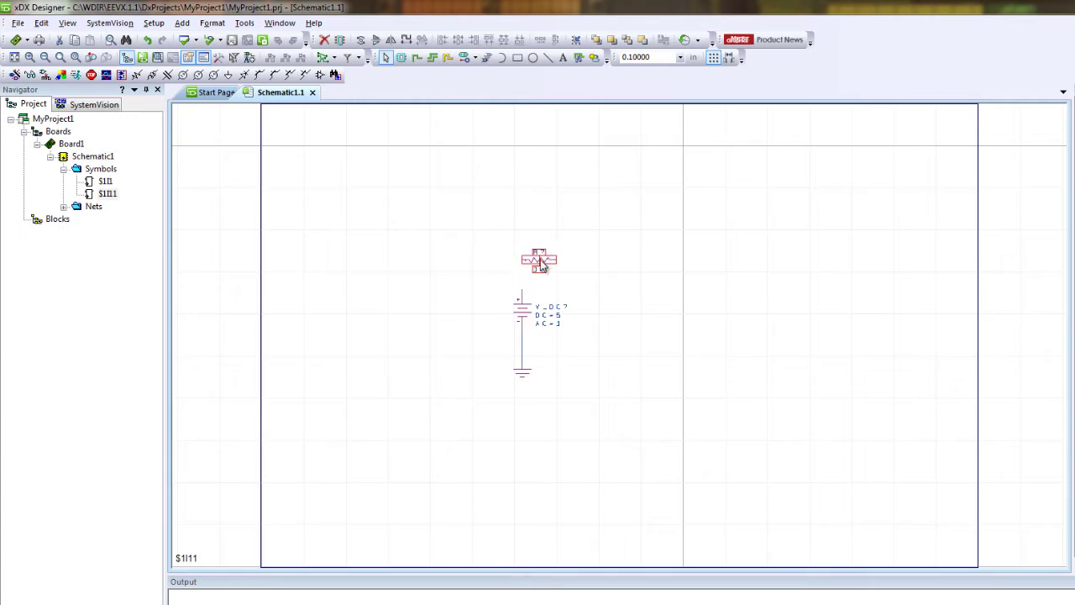
left_click_drag(540, 260, 587, 261)
left_click(660, 329)
left_click(417, 57)
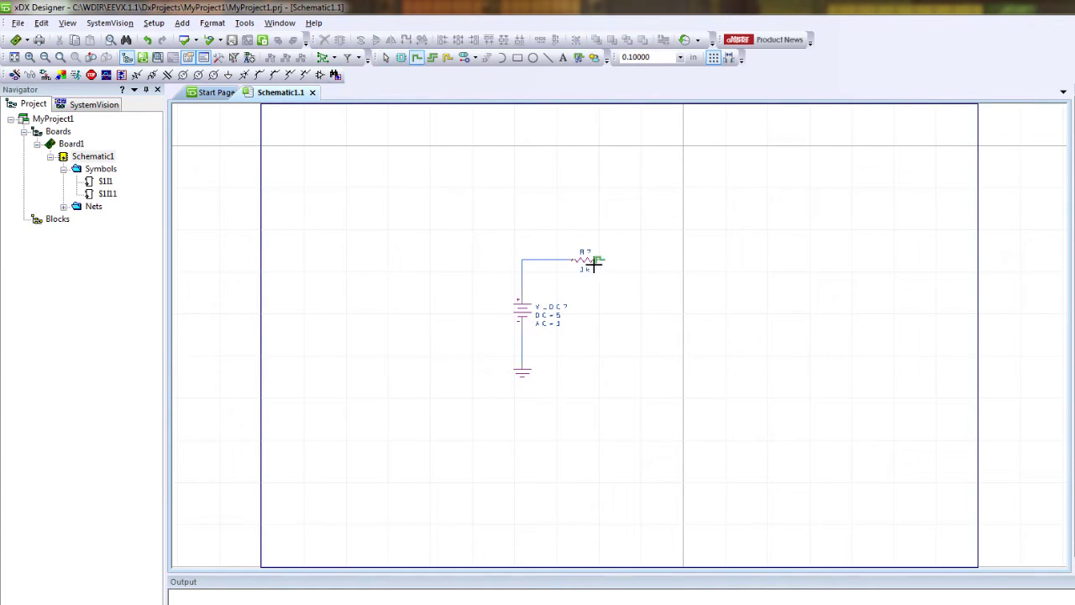
left_click_drag(599, 262, 653, 260)
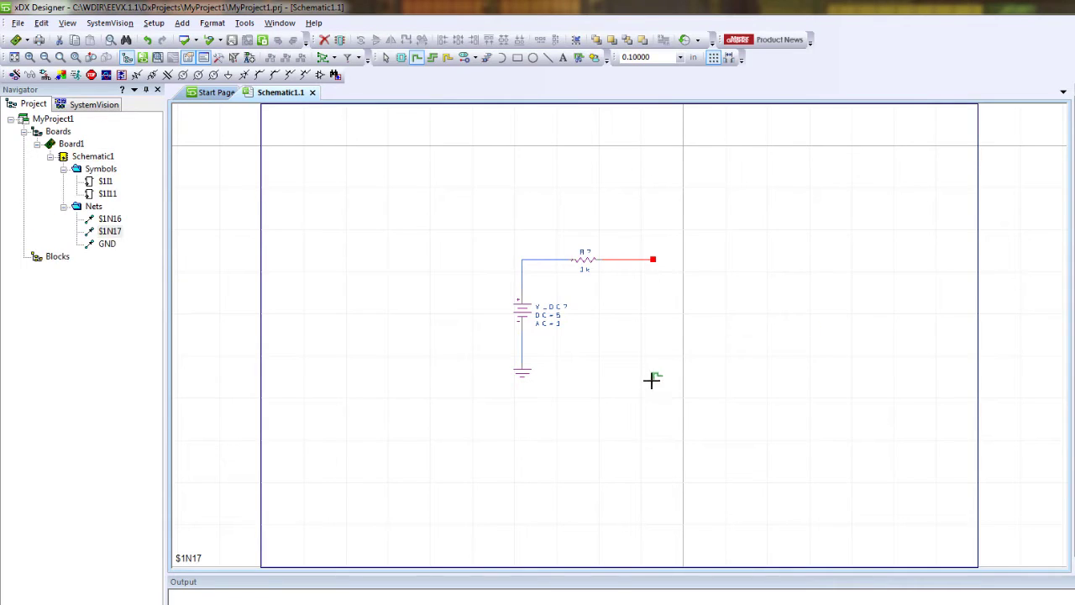
left_click(610, 387)
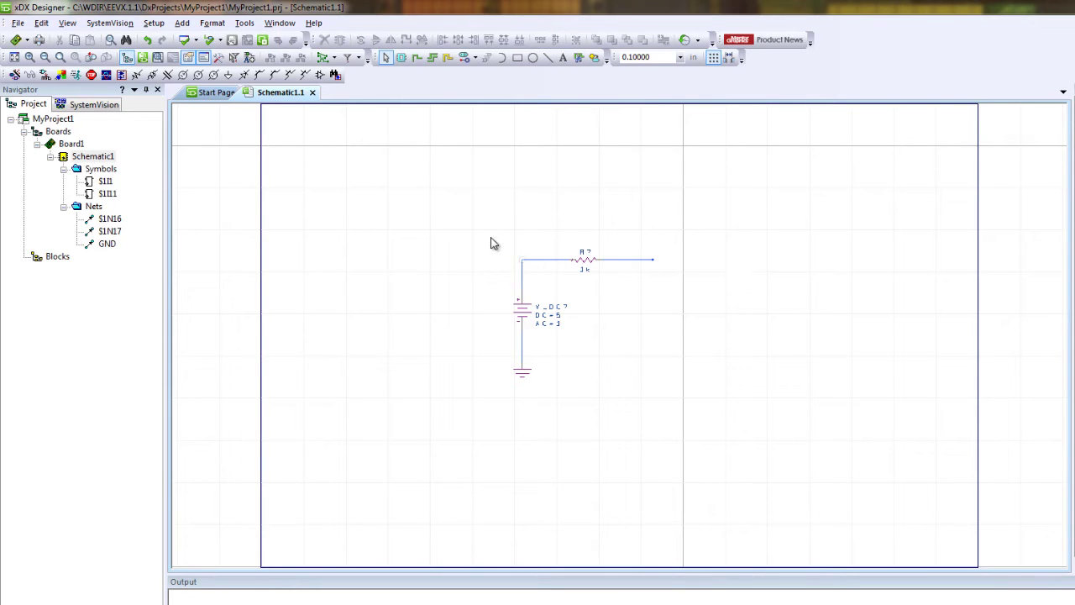
Give the resistor's output wire the net name net1 in Properties
left_click(600, 257)
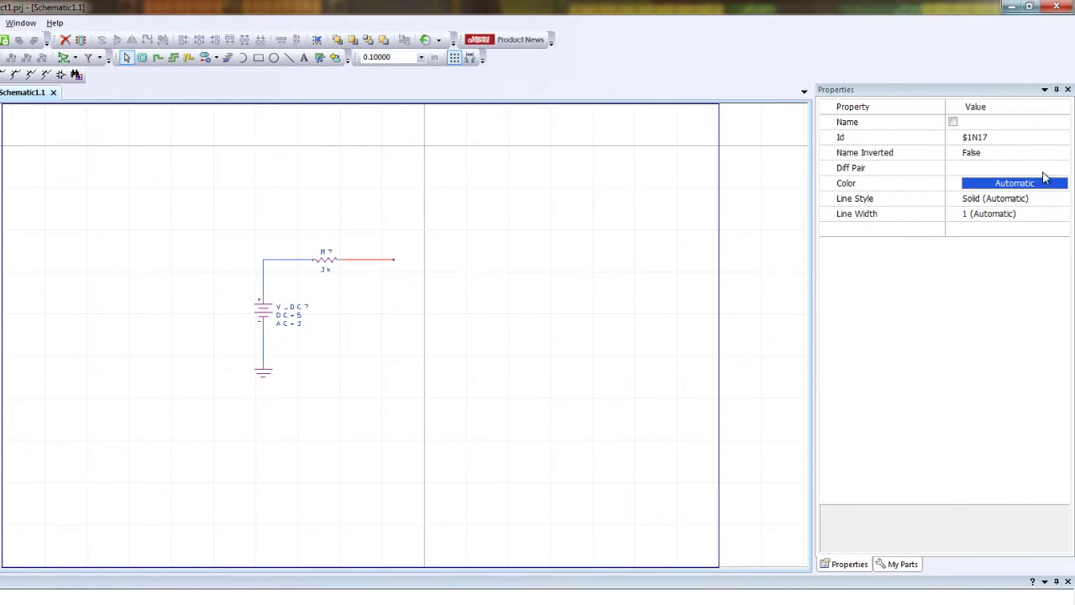
left_click(988, 122)
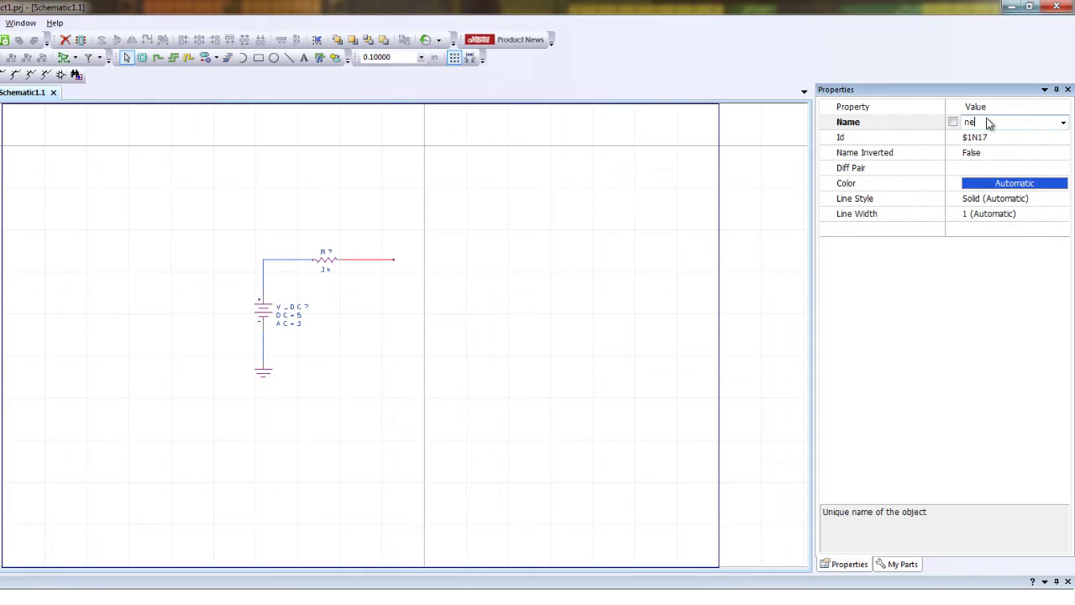
type("net1")
key("Return")
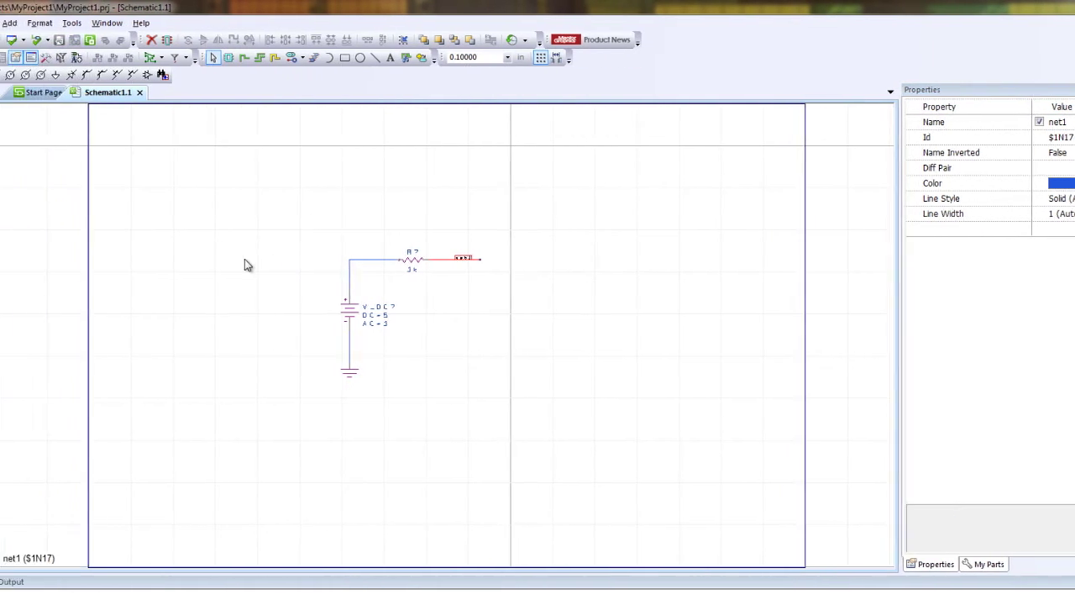
left_click(157, 265)
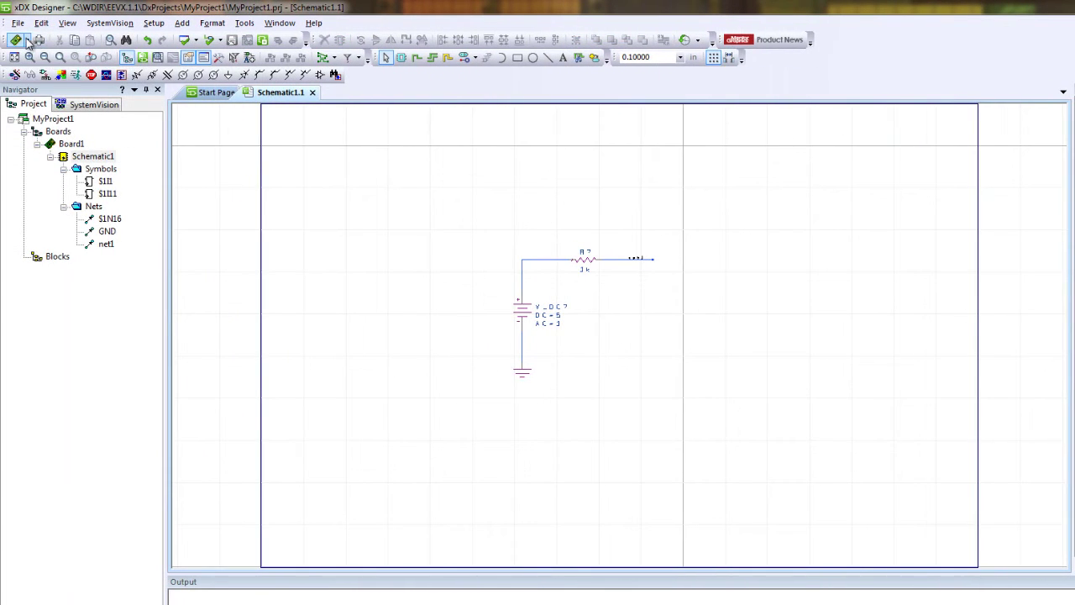
left_click(28, 43)
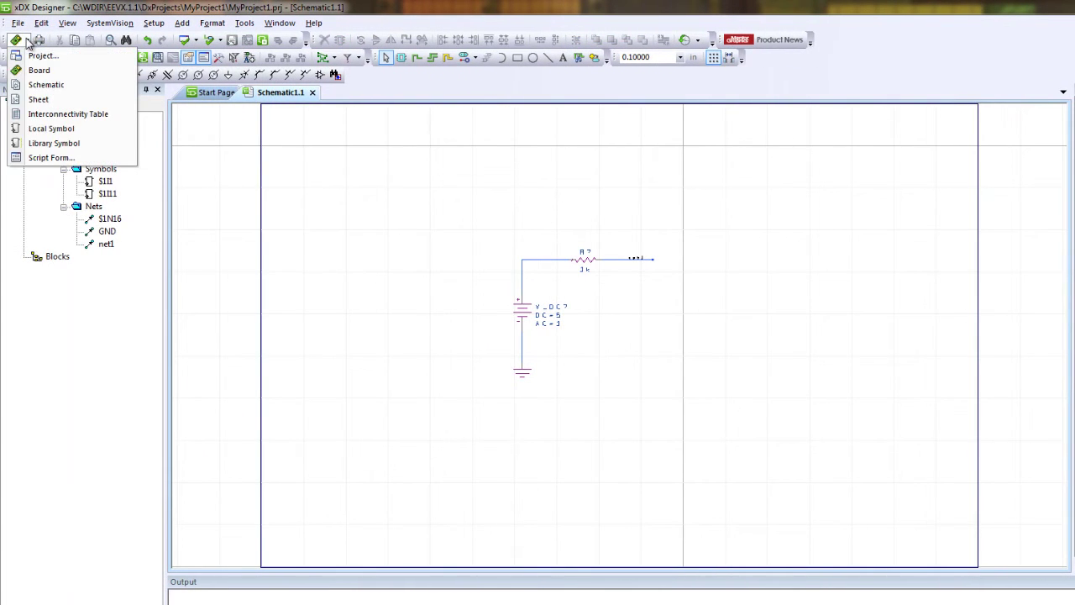
Add a second sheet with a resistor, ground on its right end, and a wire leftward from it
left_click(46, 96)
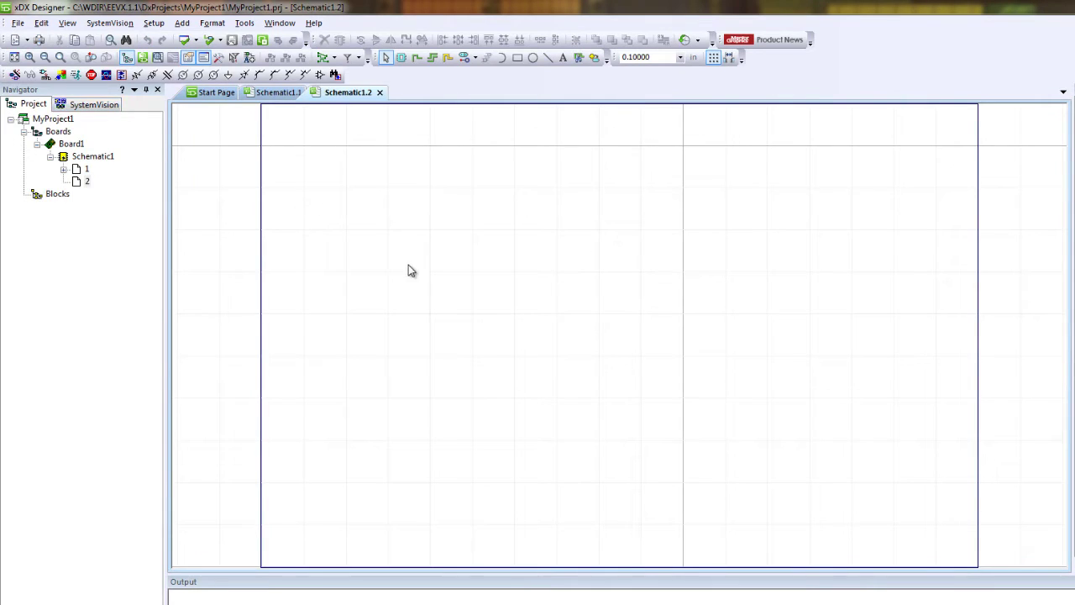
left_click(137, 75)
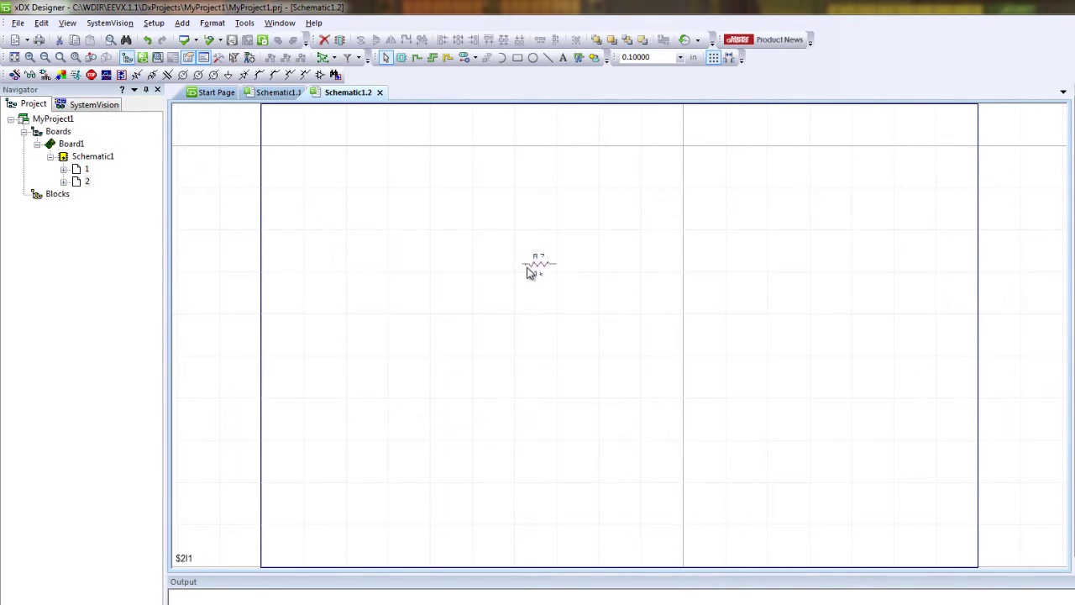
left_click(562, 384)
left_click(228, 74)
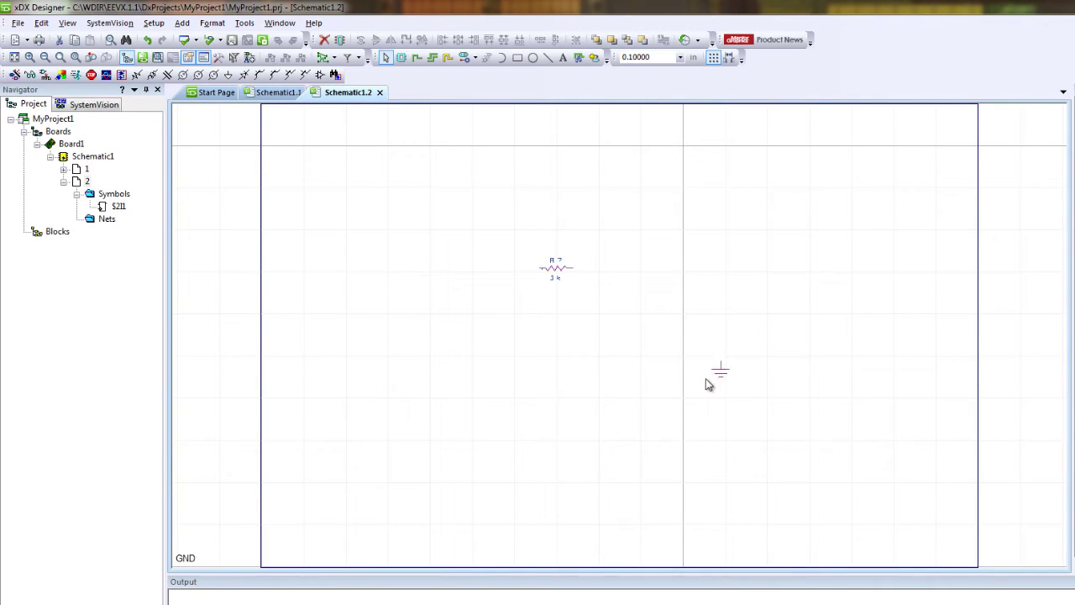
left_click(610, 356)
left_click_drag(621, 345, 641, 366)
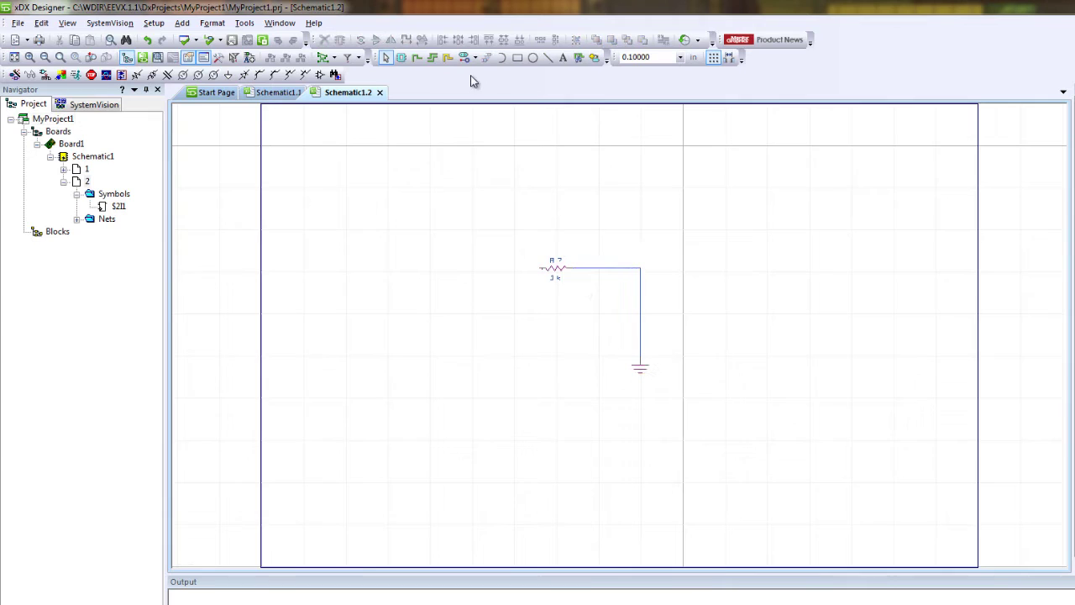
left_click(417, 57)
left_click_drag(543, 268, 479, 267)
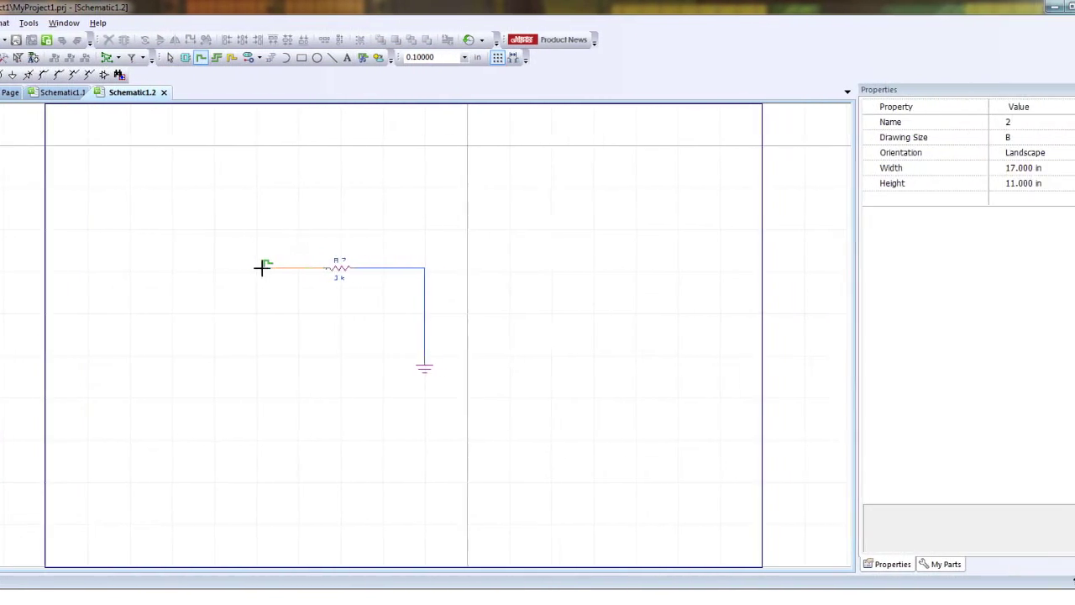
key("Escape")
Name the second sheet's left wire net1, then switch back to sheet Schematic1.1
left_click(242, 267)
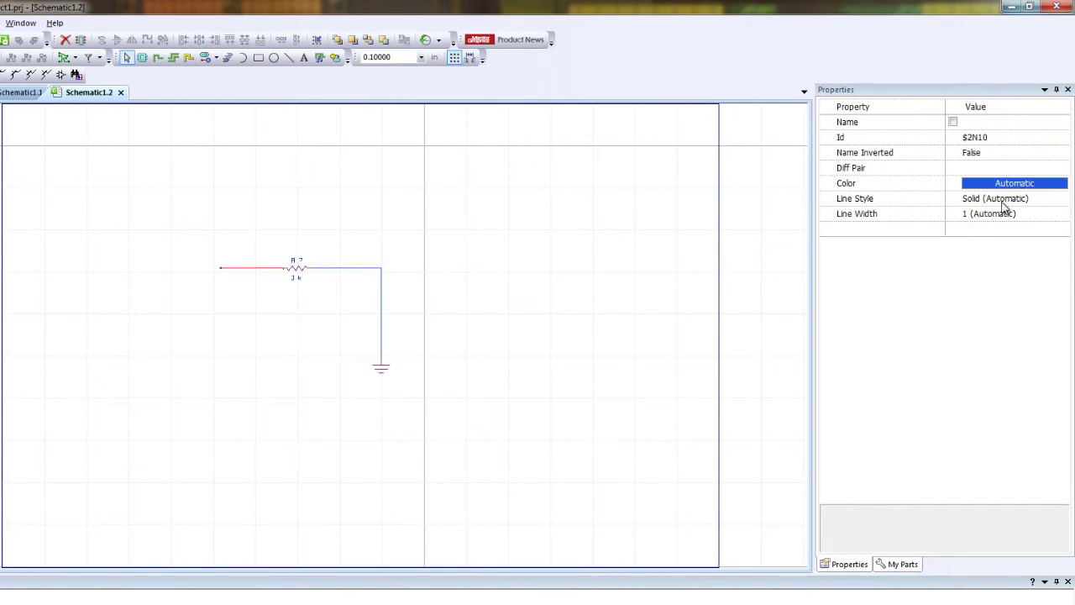
left_click(989, 124)
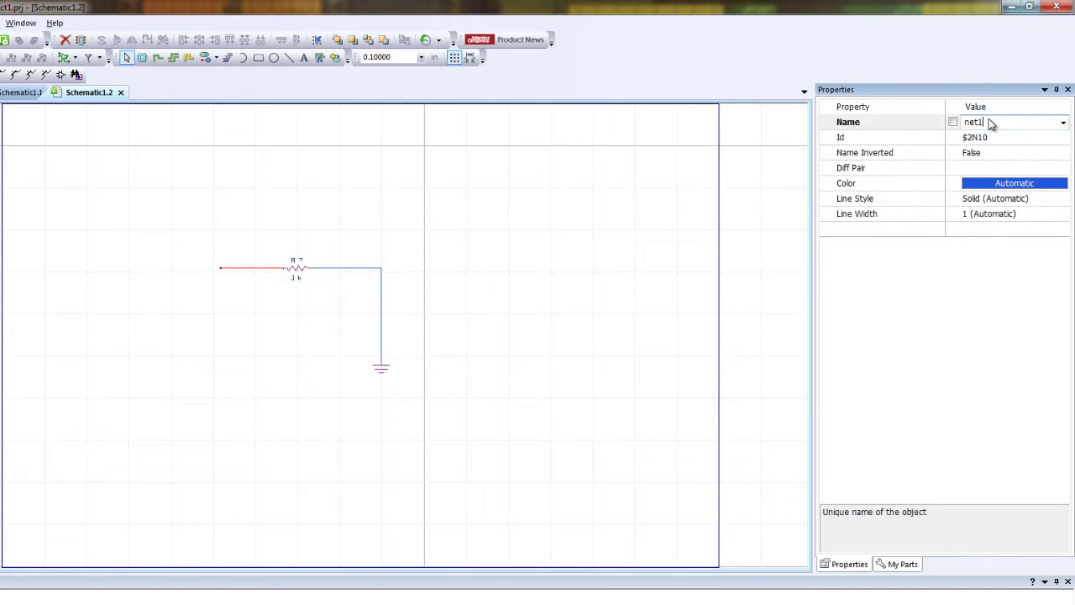
type("net1")
key("Return")
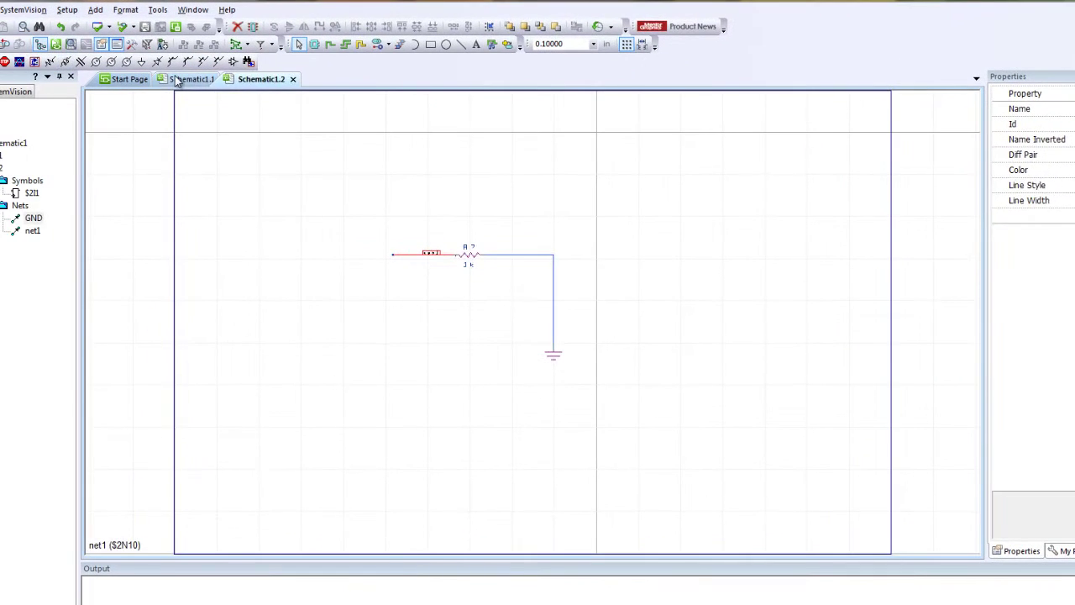
left_click(177, 80)
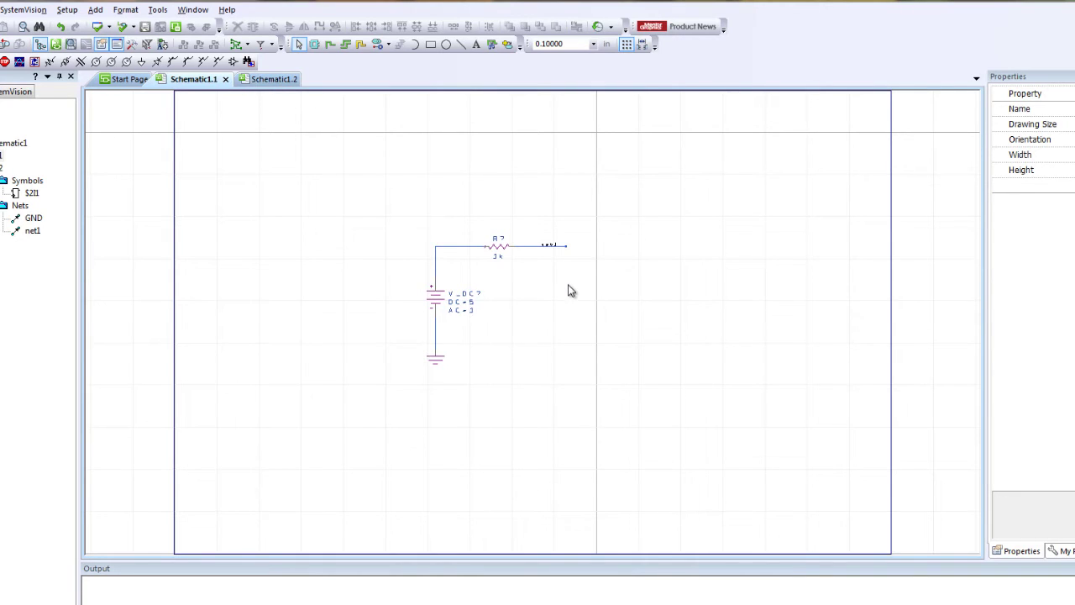
Terminate net1 on the first sheet with a LINKS > builtin:offsheet.1 connector
scroll(569, 285, "up", 2)
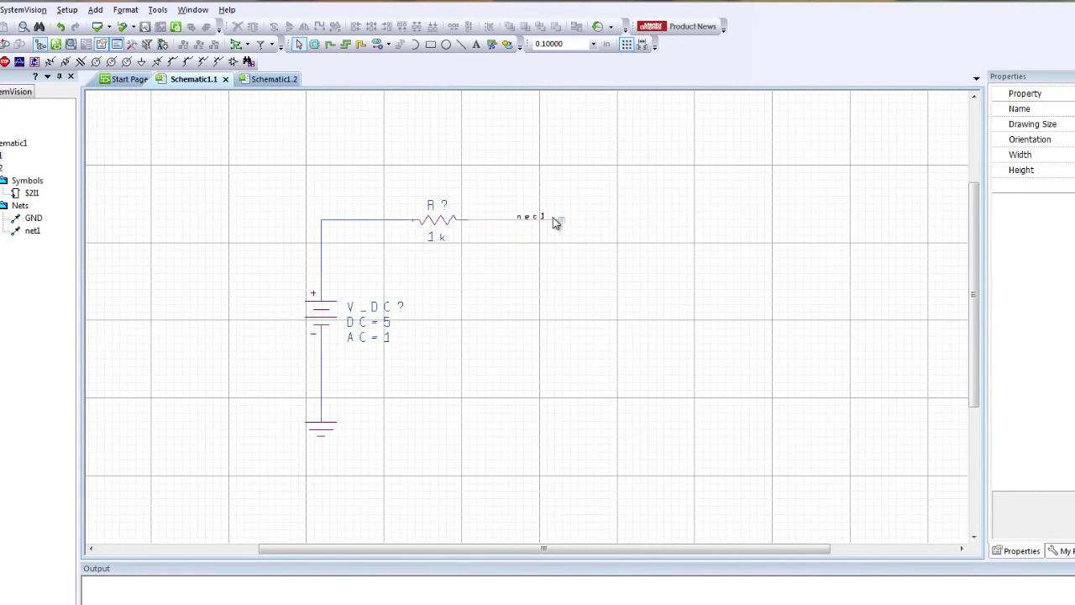
left_click(558, 220)
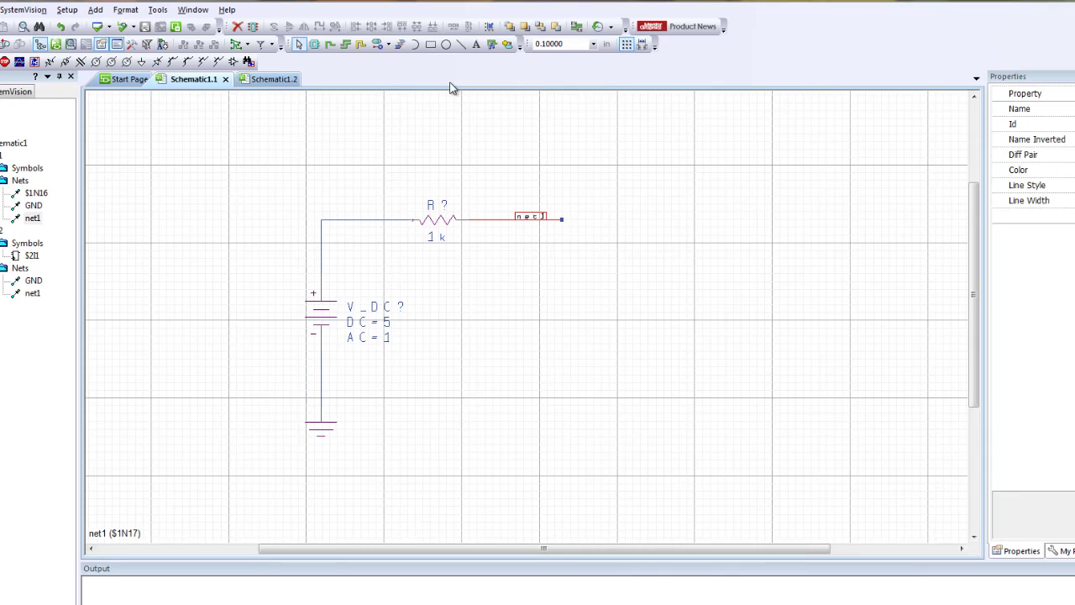
left_click(389, 45)
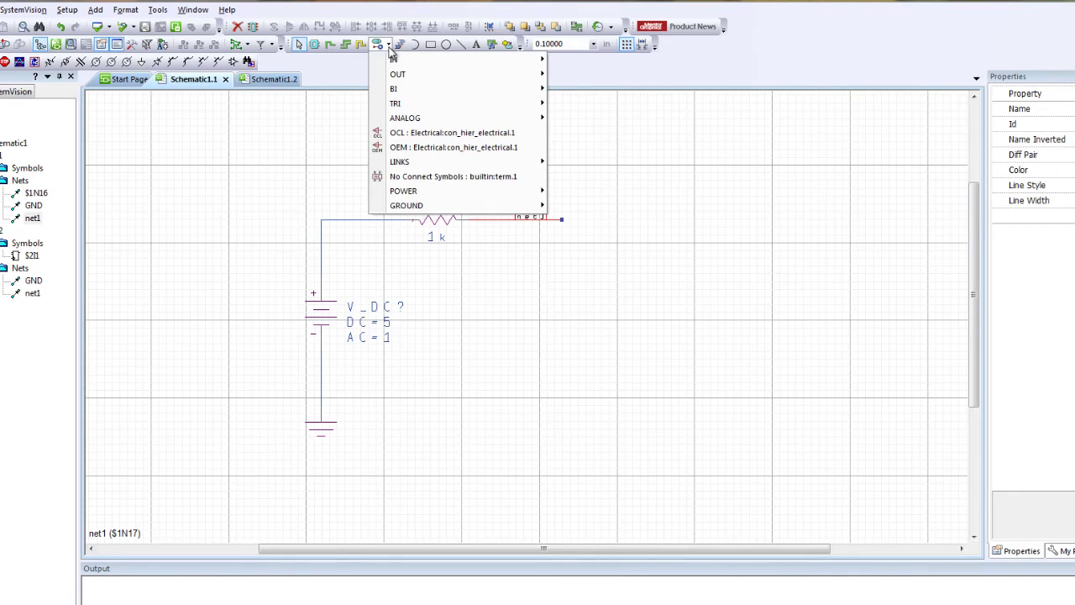
mouse_move(460, 166)
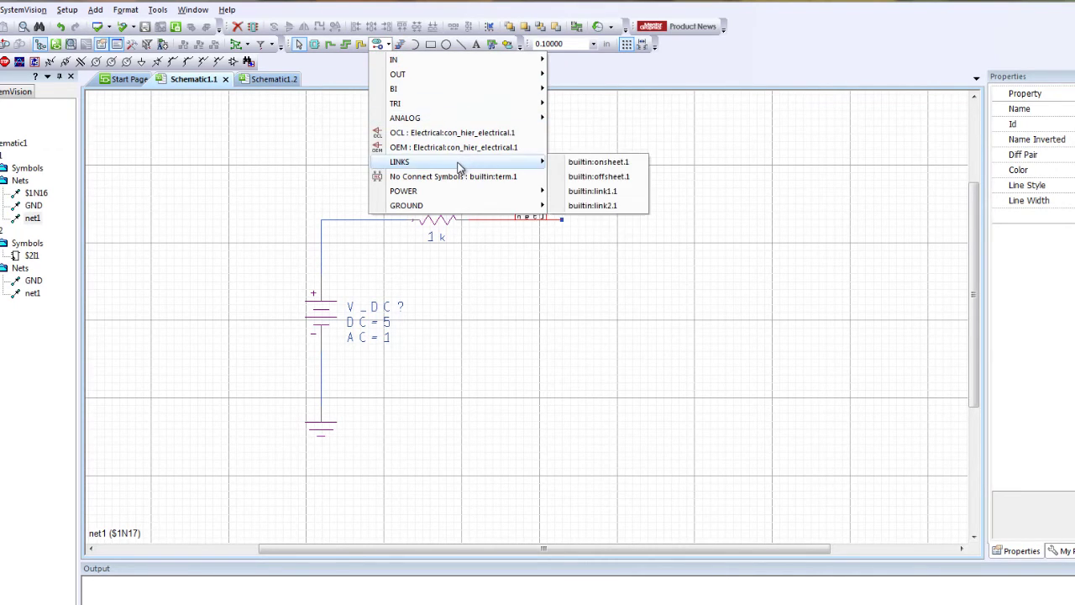
left_click(623, 177)
left_click(623, 330)
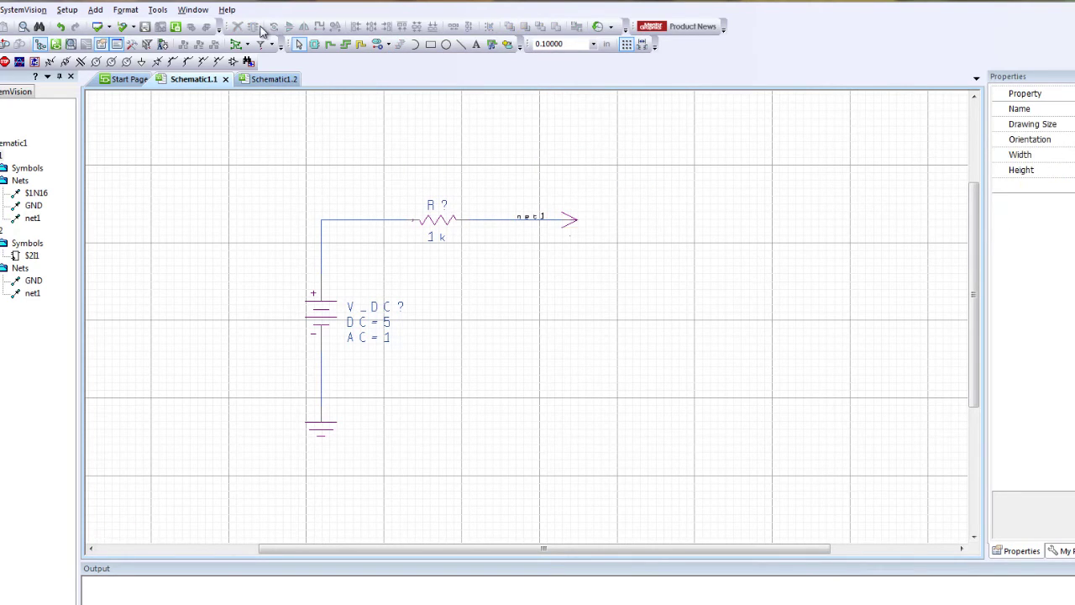
On Schematic1.2, end net1 with a builtin:onsheet.1 link, then return to Schematic1.1
left_click(268, 79)
scroll(429, 280, "up", 2)
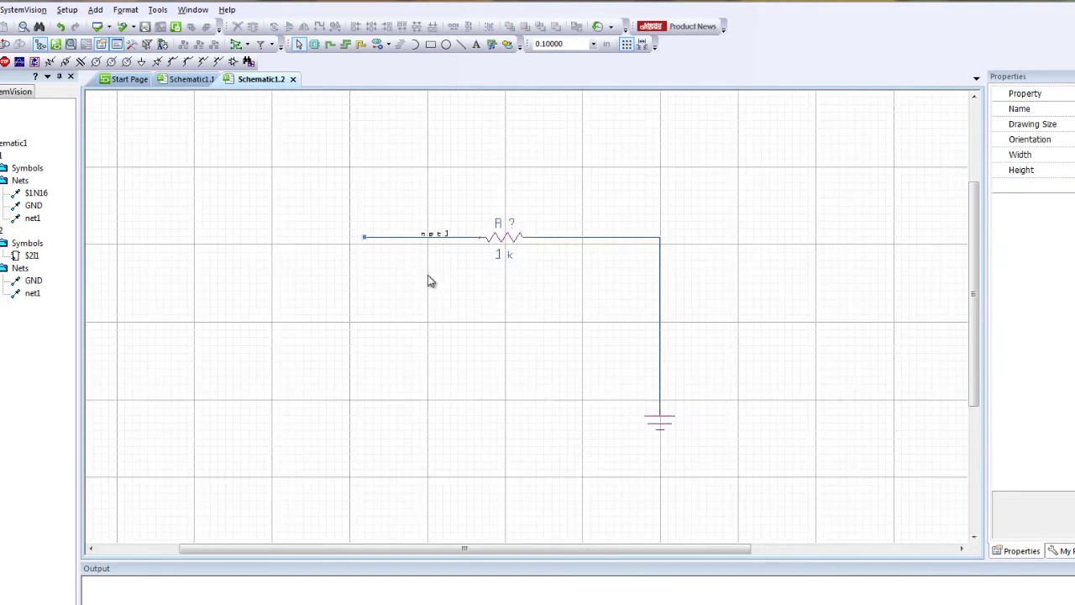
left_click(392, 238)
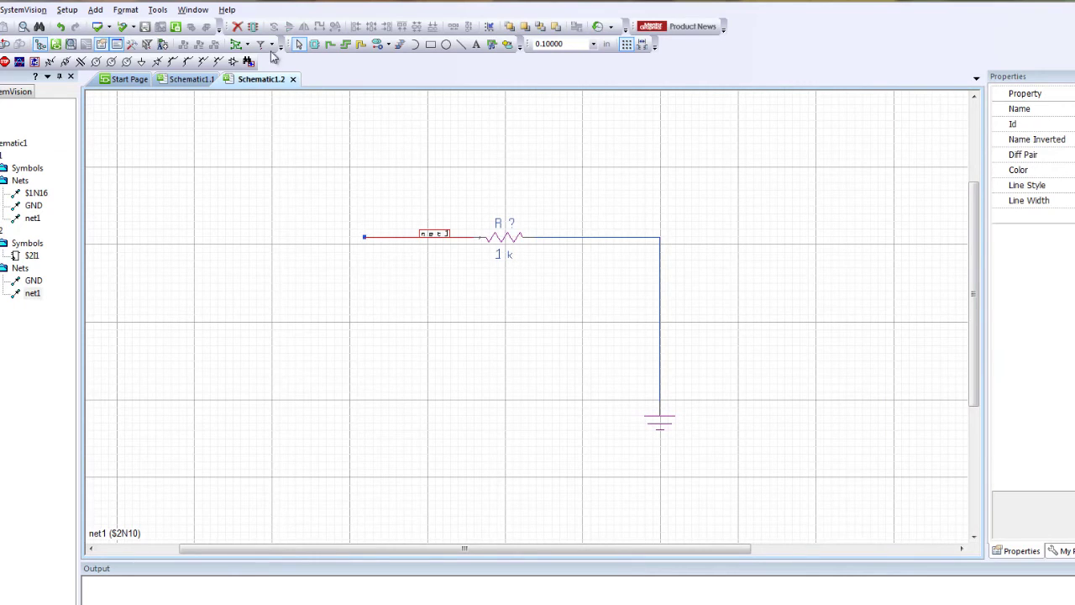
left_click(391, 46)
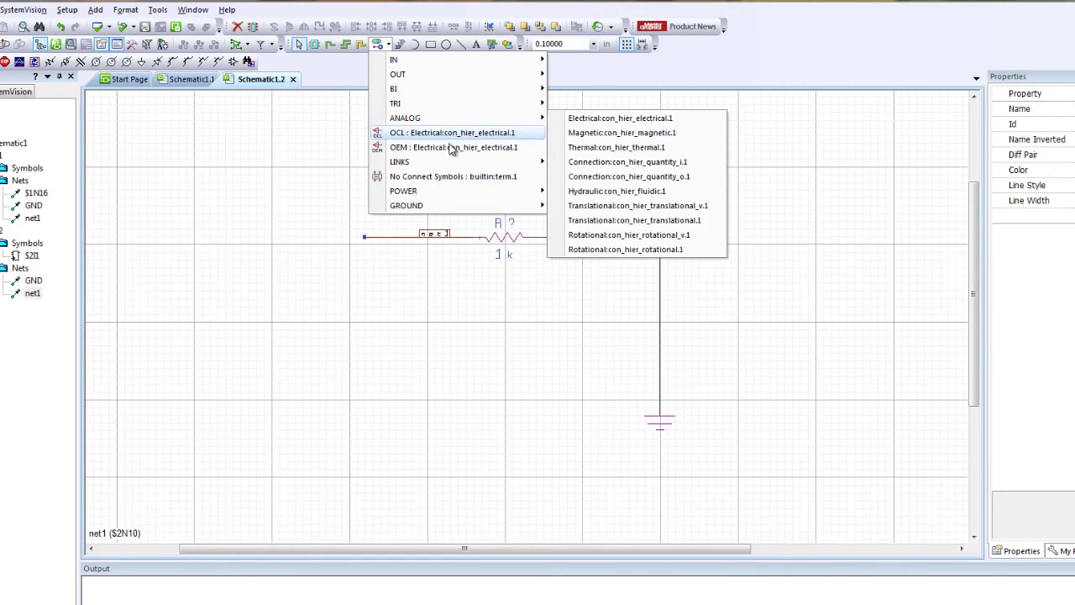
mouse_move(454, 163)
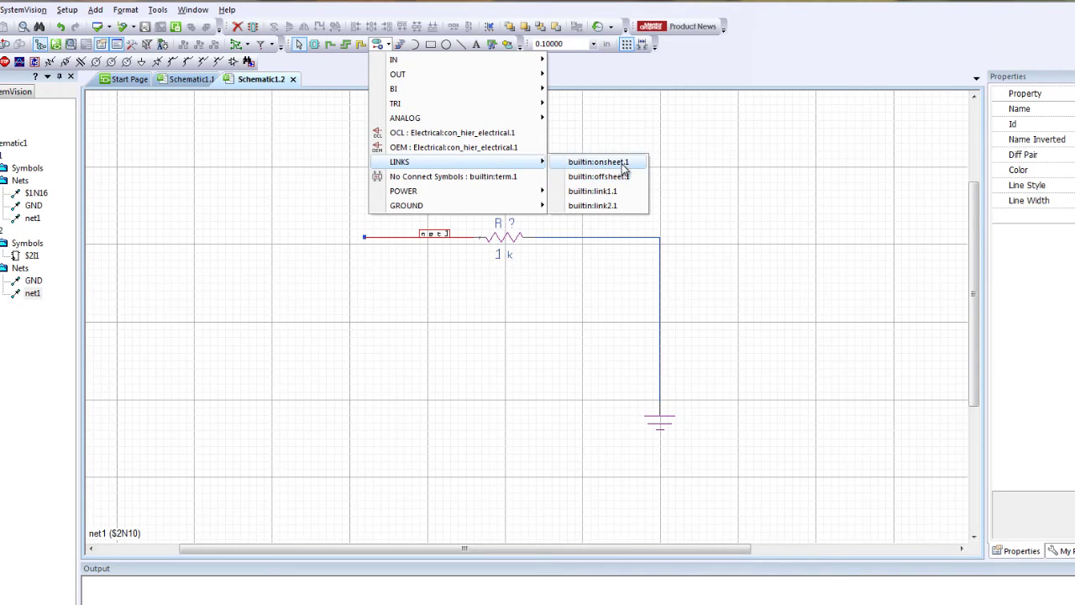
left_click(598, 163)
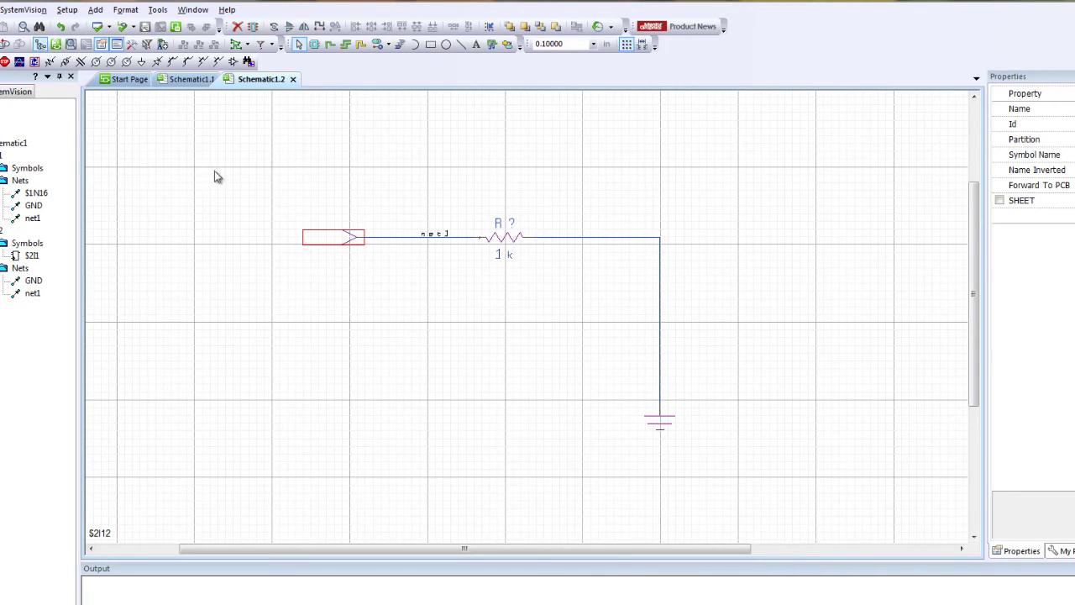
left_click(423, 307)
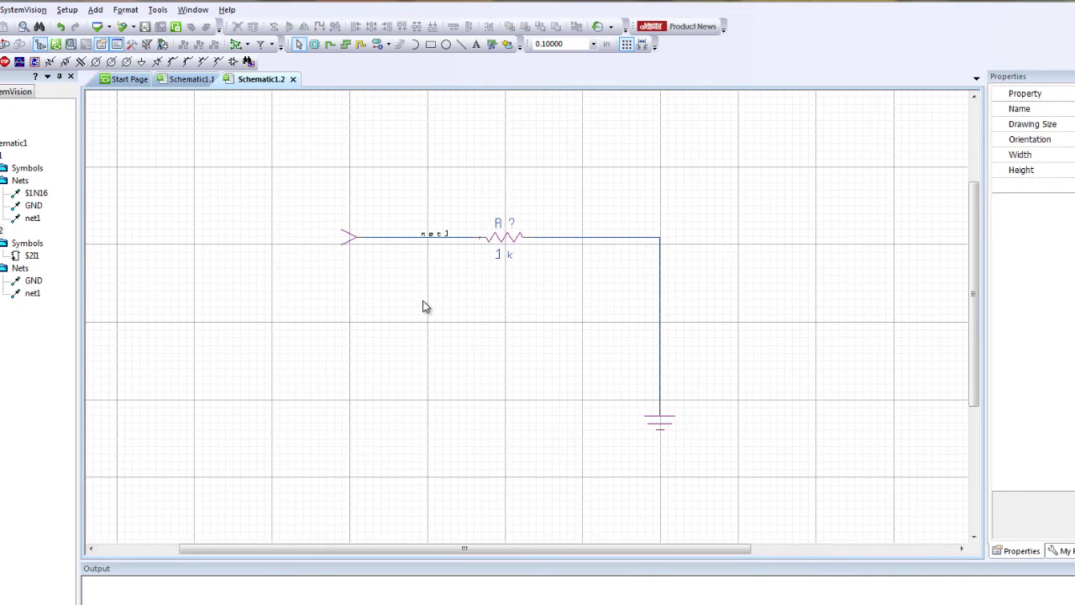
left_click(392, 233)
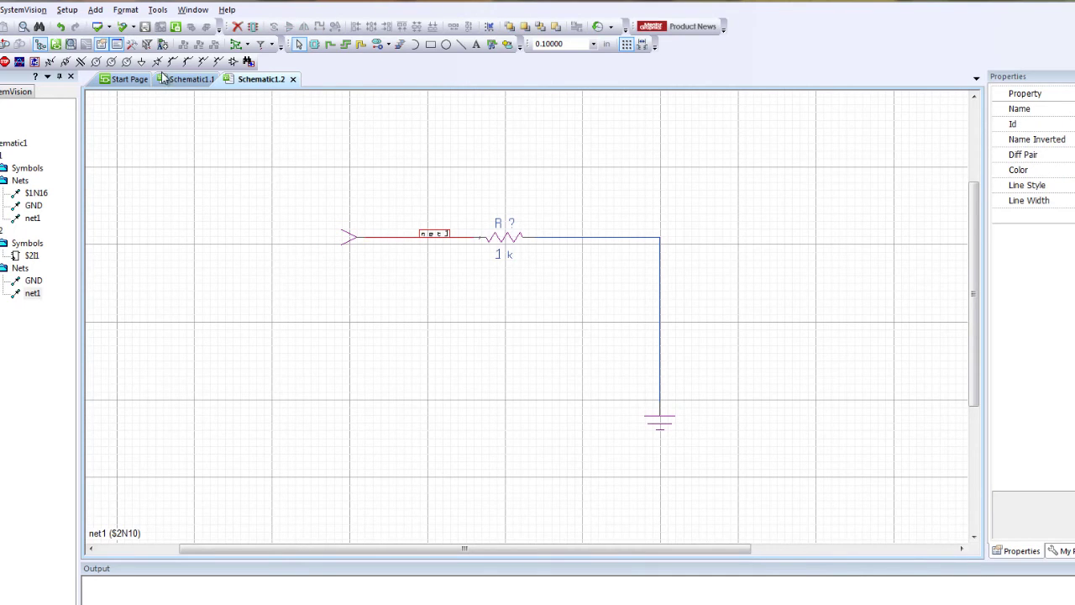
left_click(195, 78)
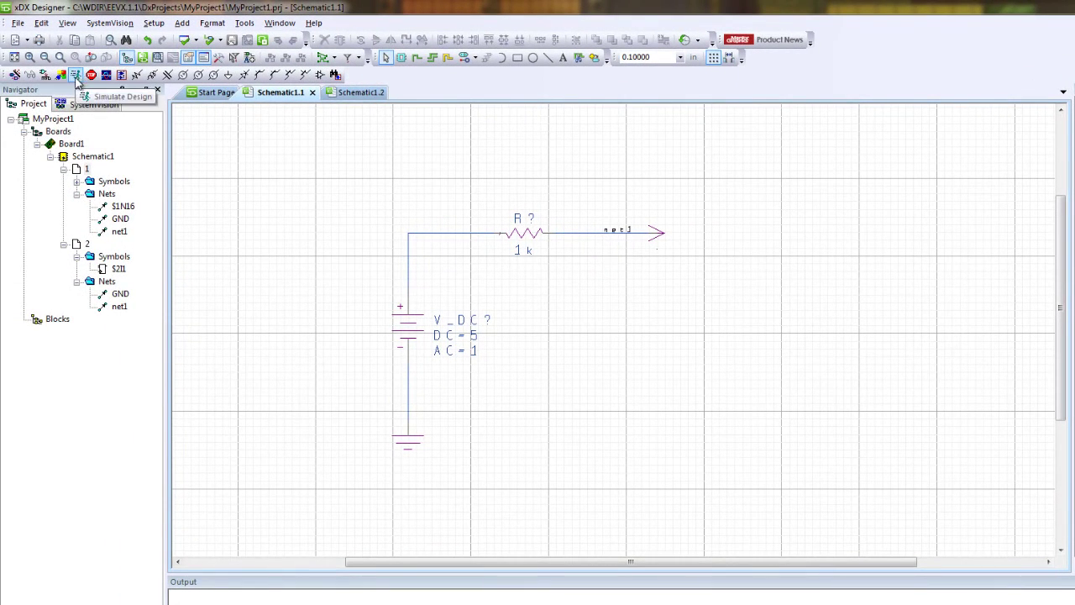
Simulate the design with Time-Domain Analysis enabled and an end time of 1.0e-3 s
left_click(76, 78)
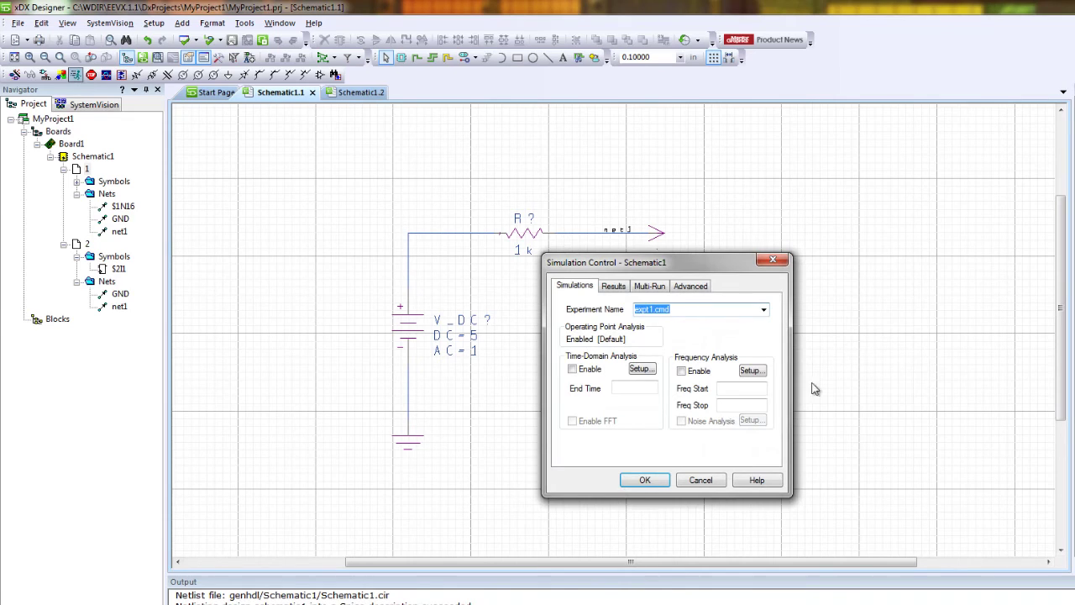
left_click(573, 370)
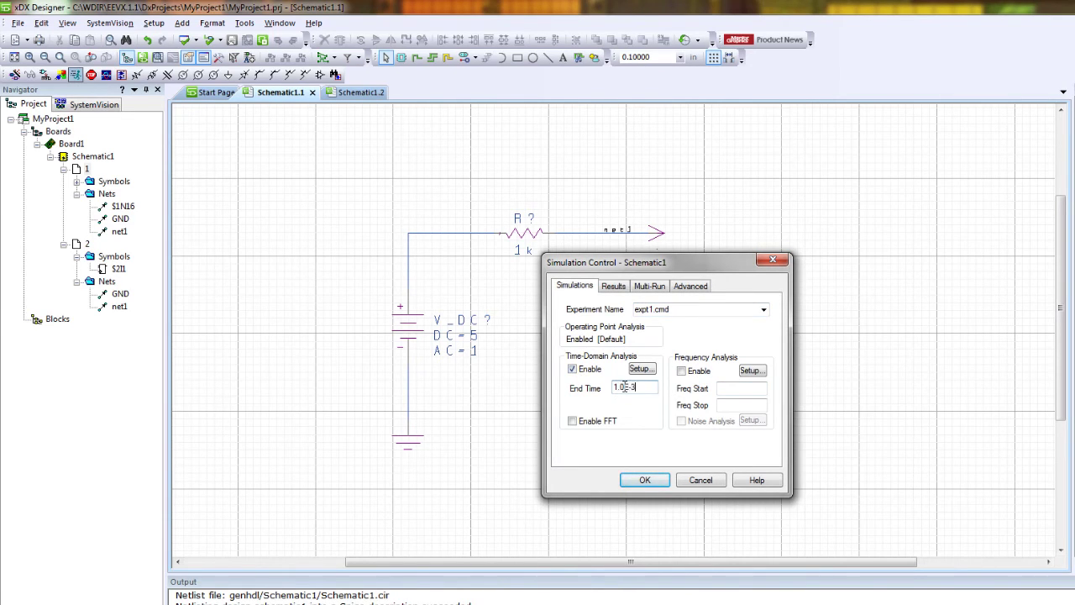
key("Return")
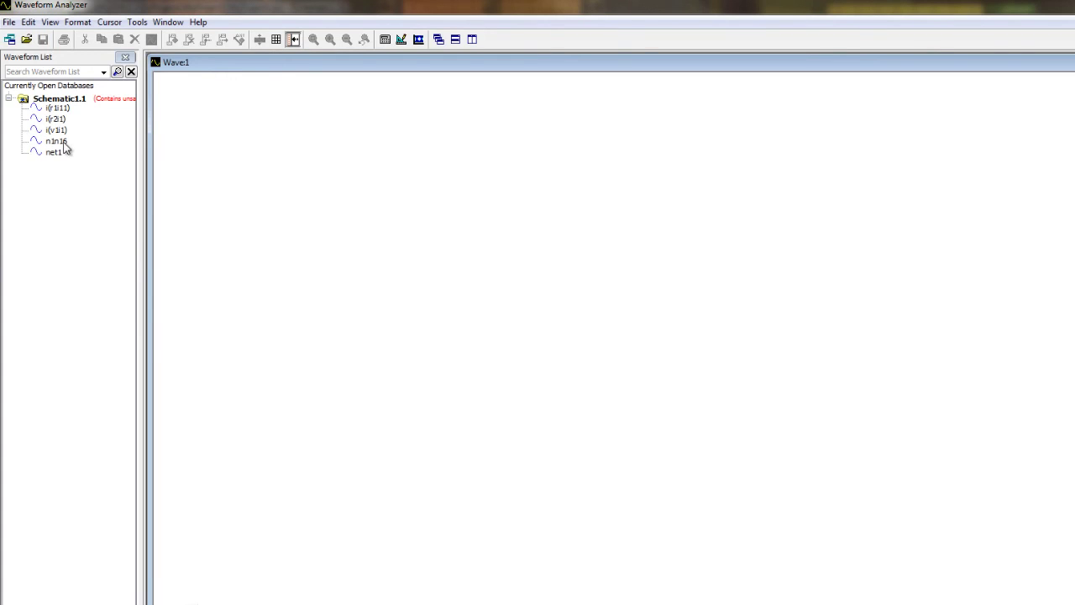
Plot n1n16 (5 V) and net1 (2.5 V), maximize Wave1, then minimize Waveform Analyzer
double_click(60, 142)
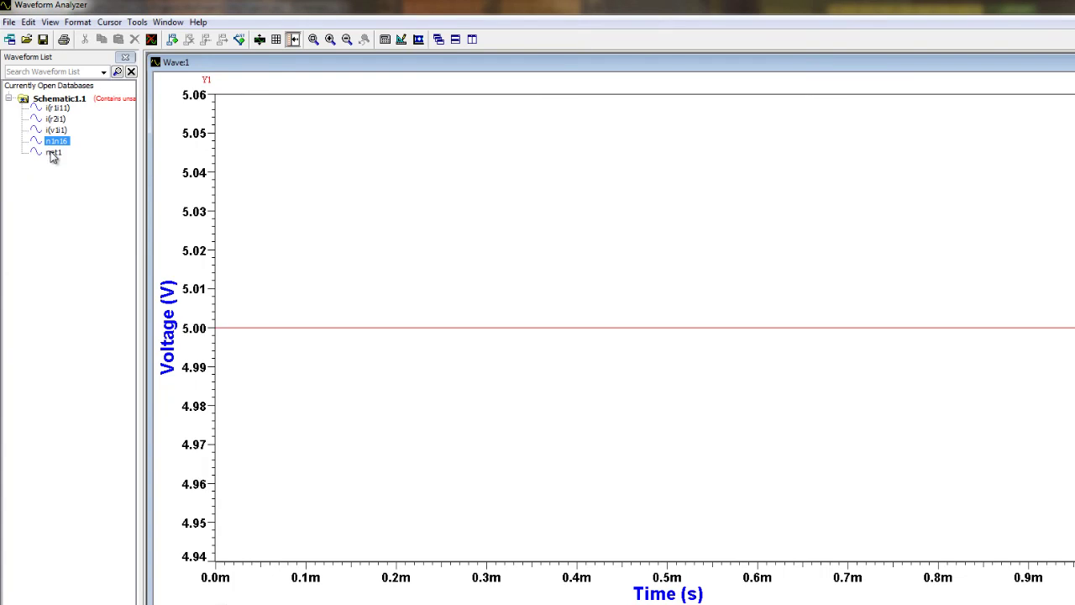
double_click(53, 153)
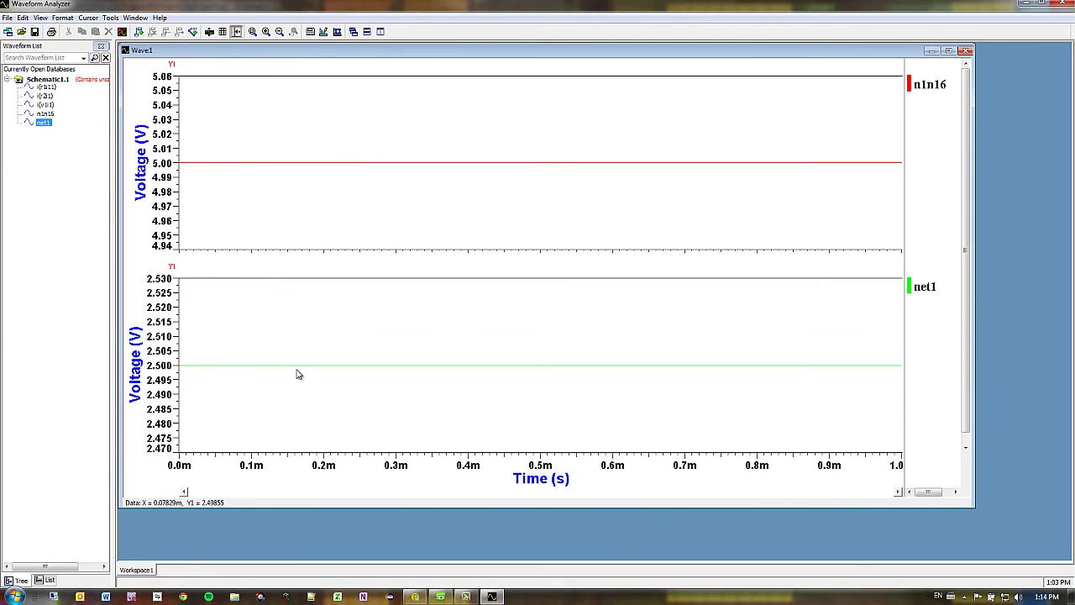
left_click(948, 52)
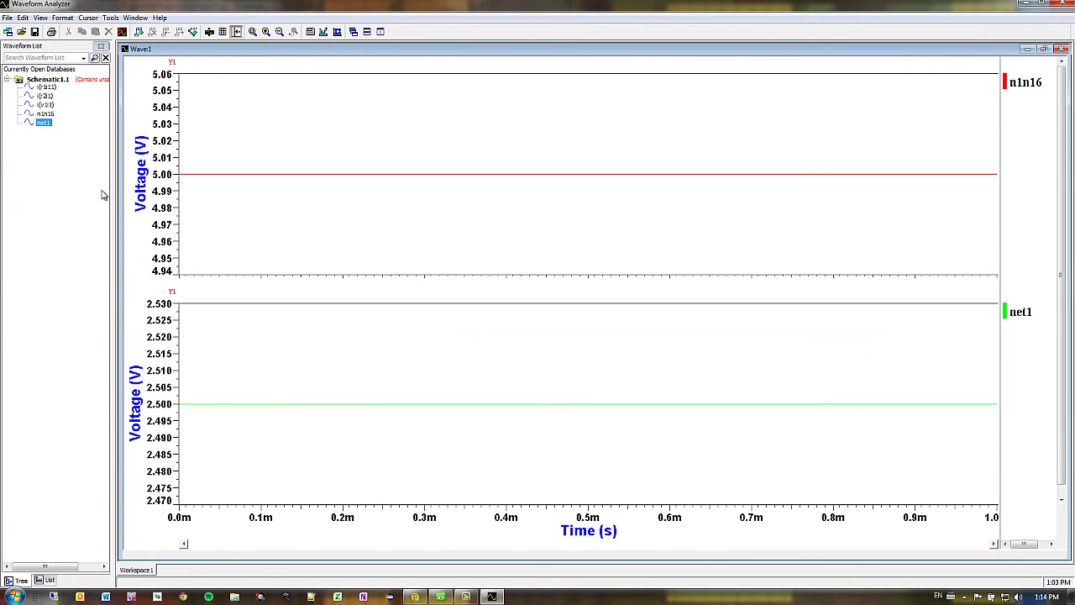
left_click(1029, 5)
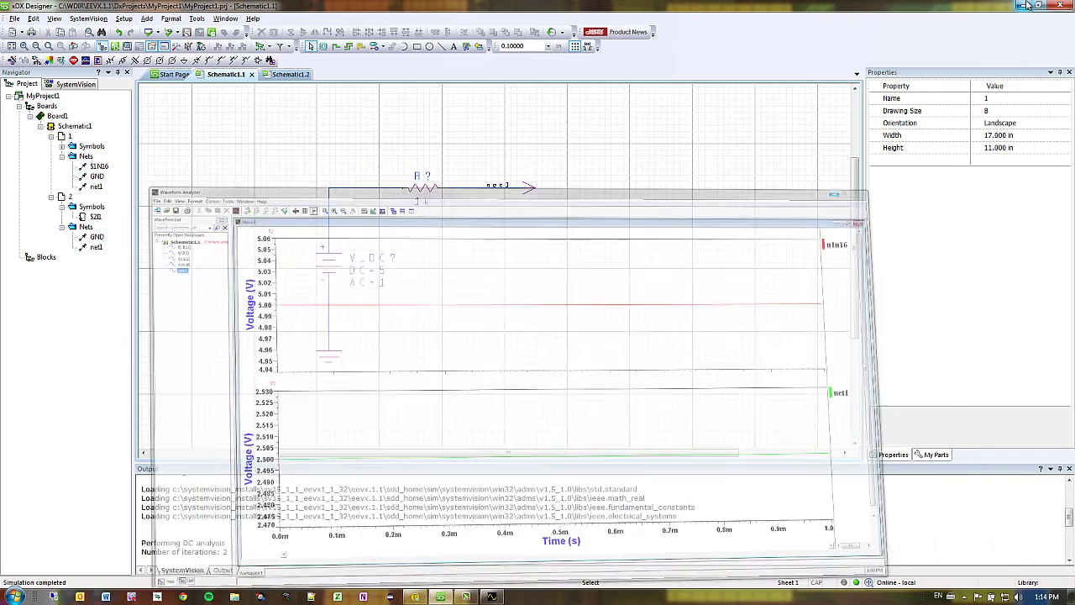